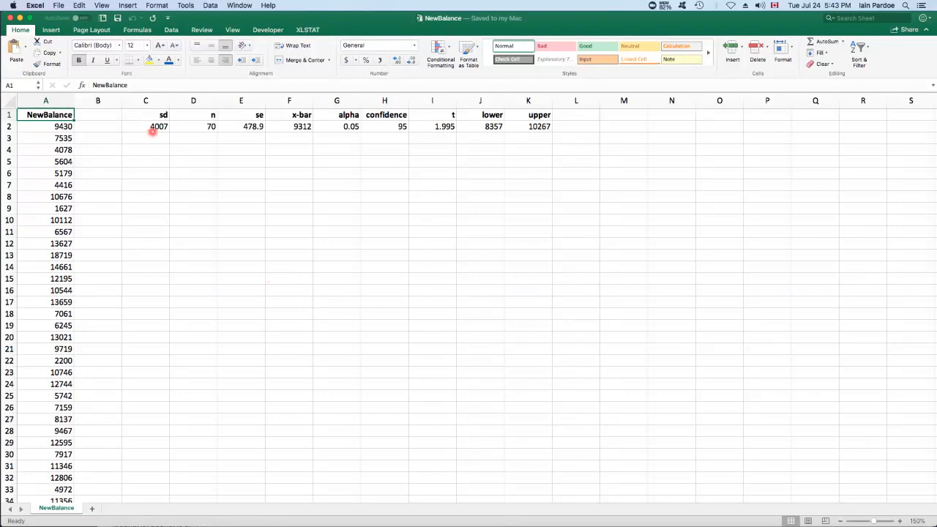
- Inspect the standard deviation formula in C2 and the cells it refers to
left_click(154, 126)
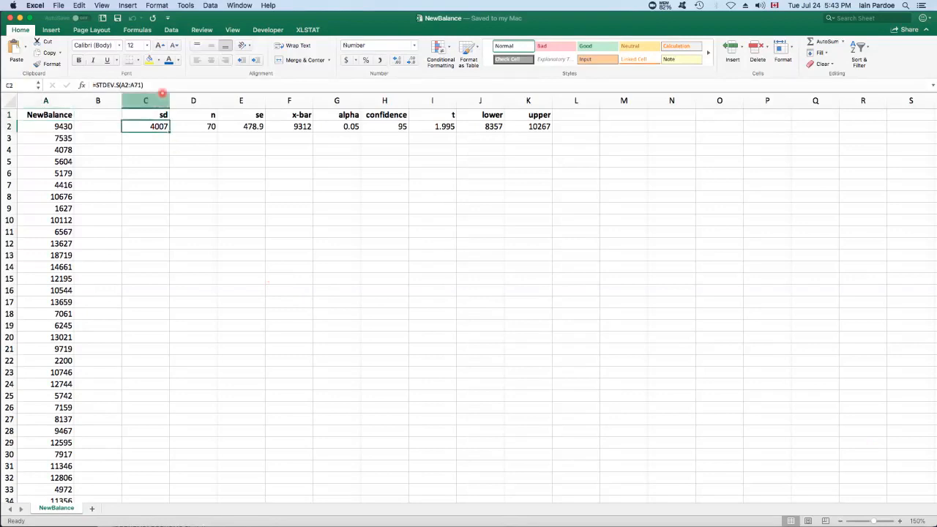
left_click(161, 86)
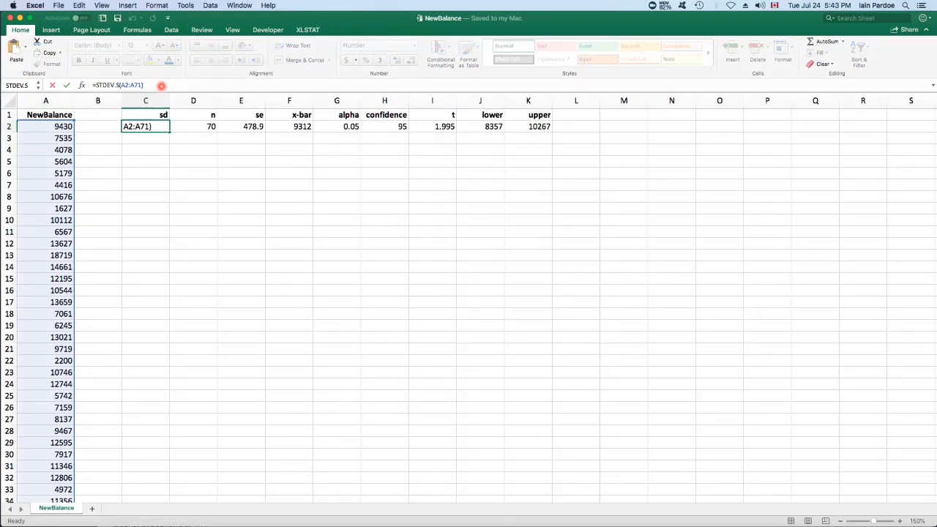
key("Return")
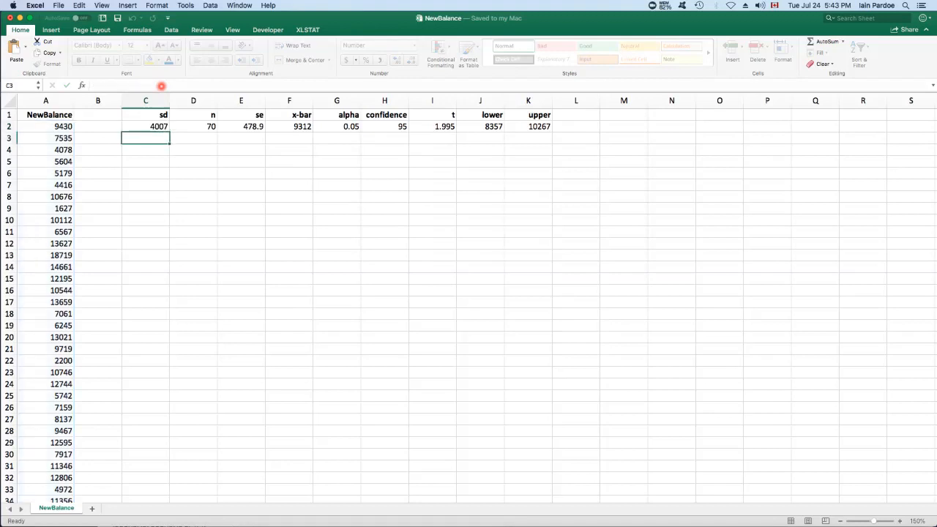
key("Up")
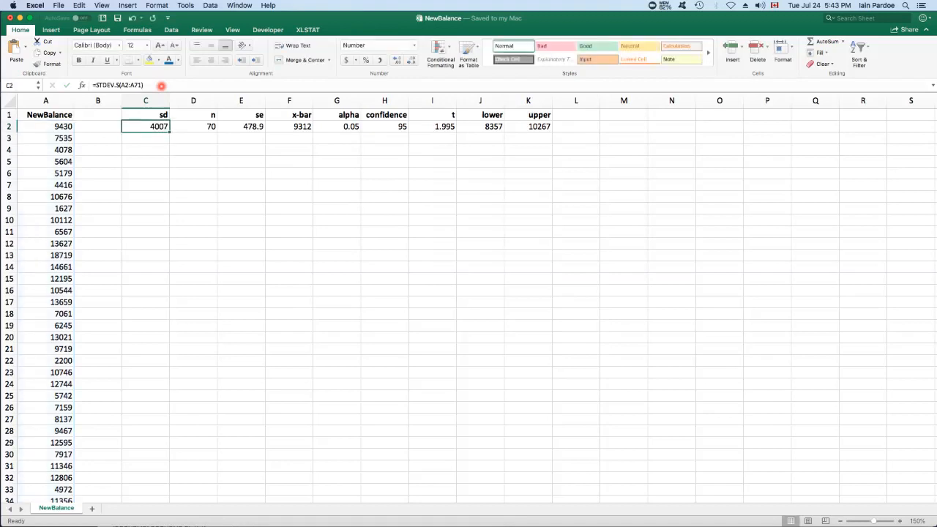
- Inspect the standard error formula in E2 and the cells it refers to
key("Right")
key("Right")
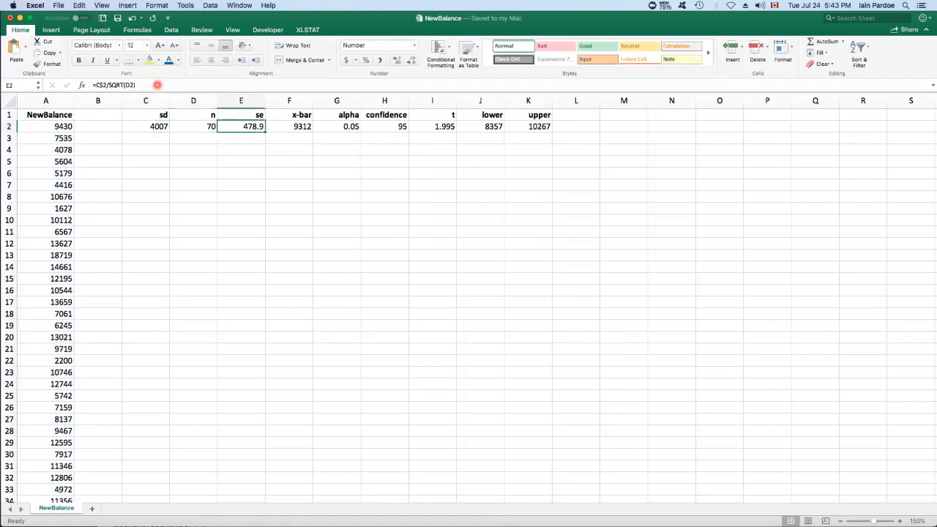
left_click(158, 85)
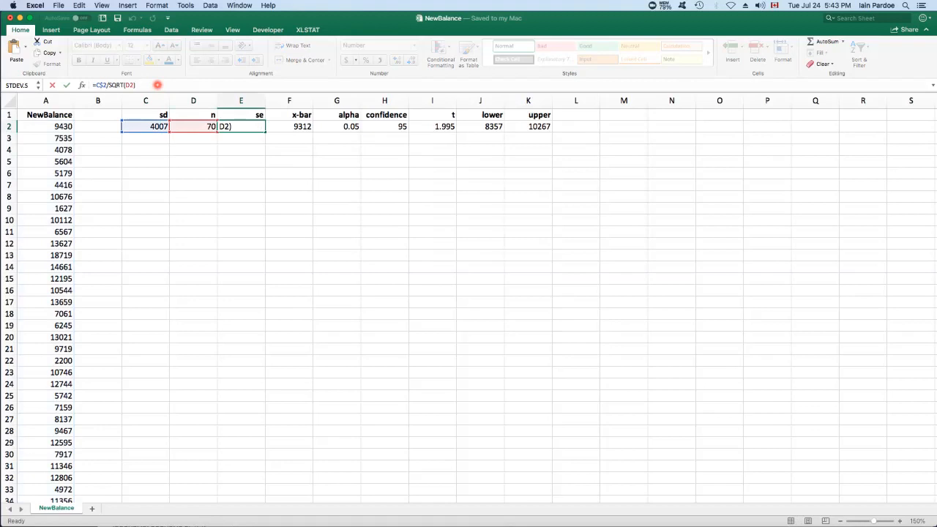
key("Return")
key("Up")
- Inspect the x-bar formula in F2, the alpha value in G2 and the confidence formula in H2
key("Right")
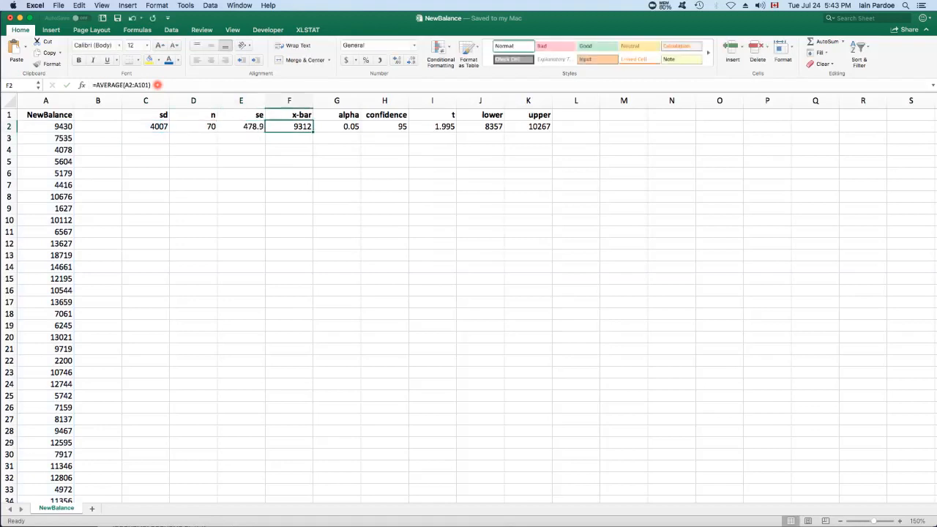
left_click(157, 85)
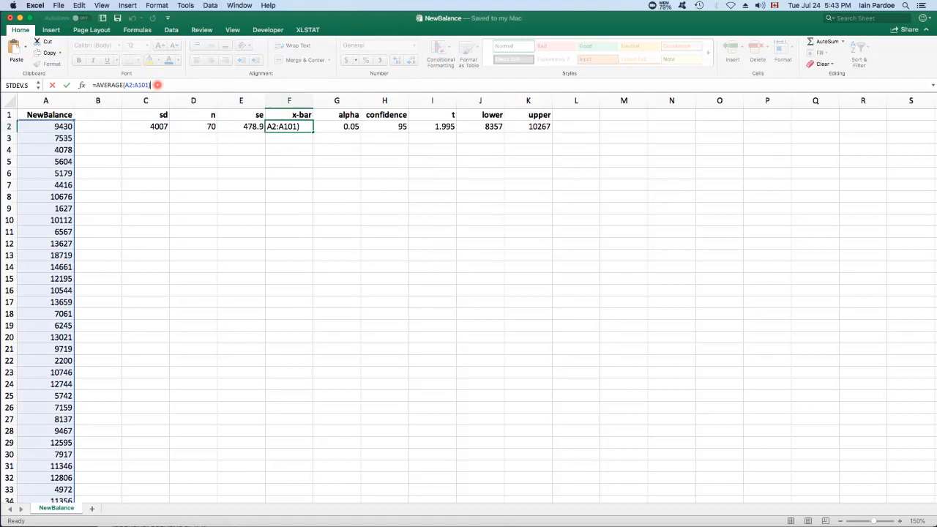
key("Return")
key("Up")
key("Right")
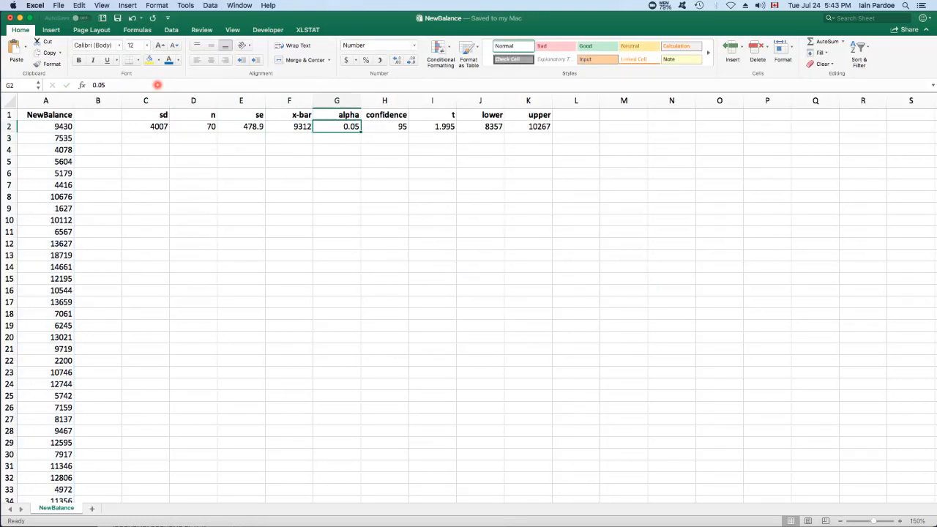
key("Right")
left_click(157, 85)
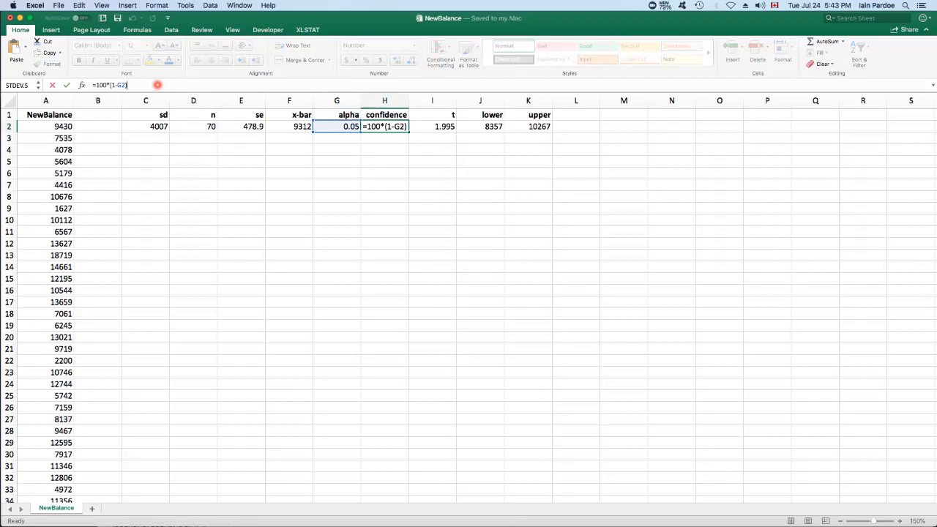
- Inspect the t critical value formula in I2 and the cells it refers to
key("Tab")
left_click(157, 85)
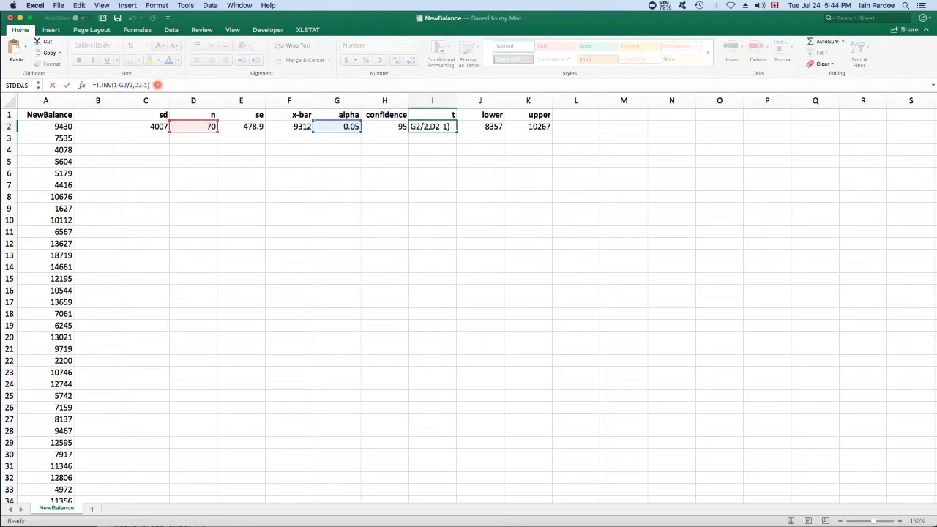
key("Return")
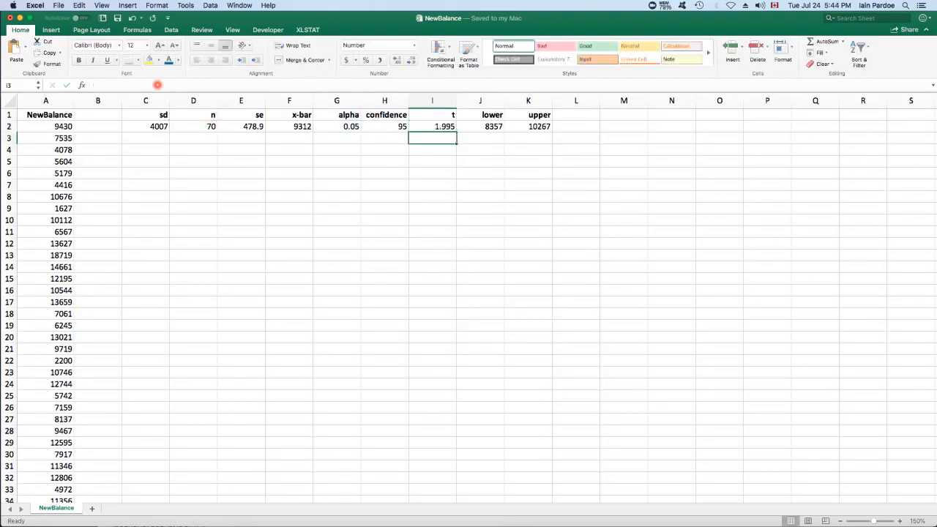
key("Up")
- Inspect the lower and upper confidence limit formulas in J2 and K2 and highlight both cells
key("Right")
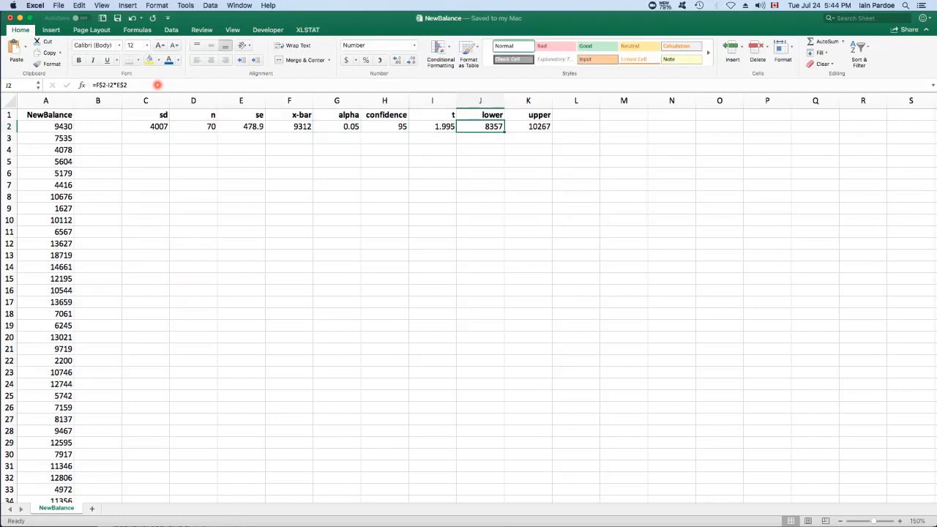
left_click(136, 85)
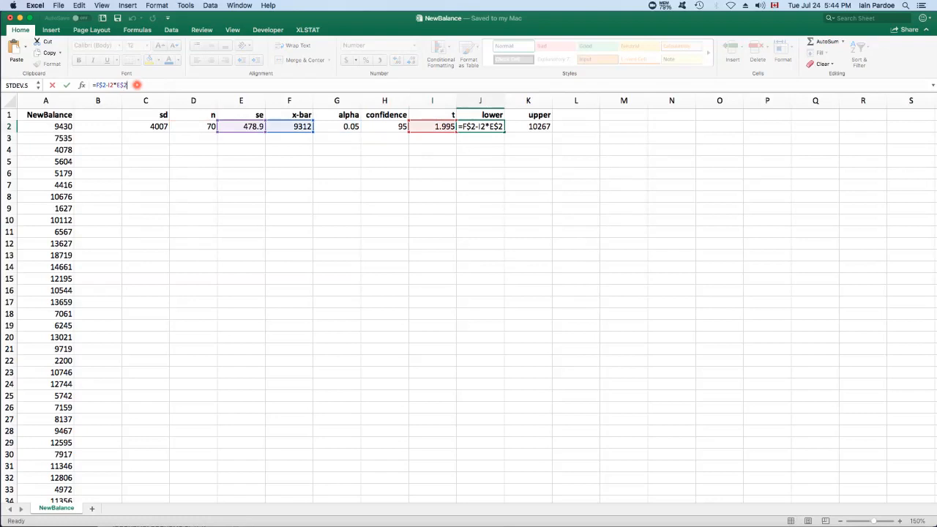
key("Tab")
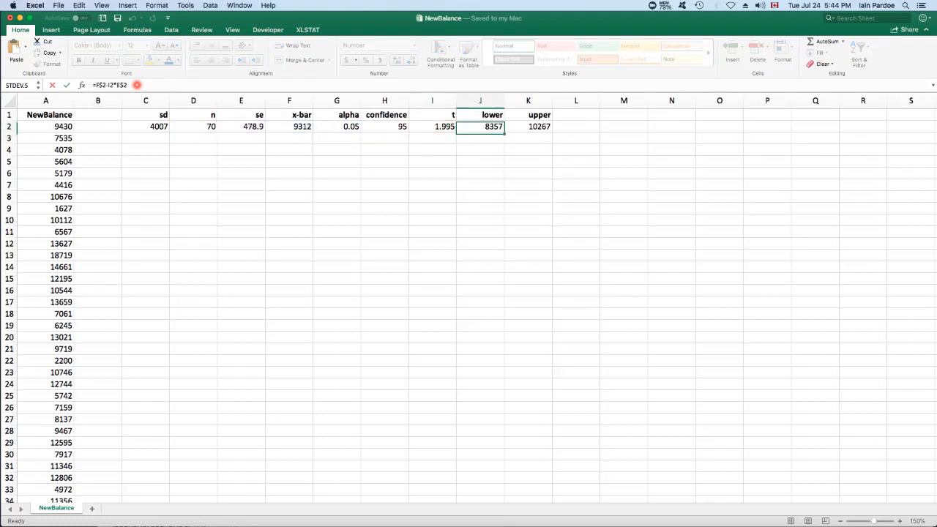
left_click(137, 85)
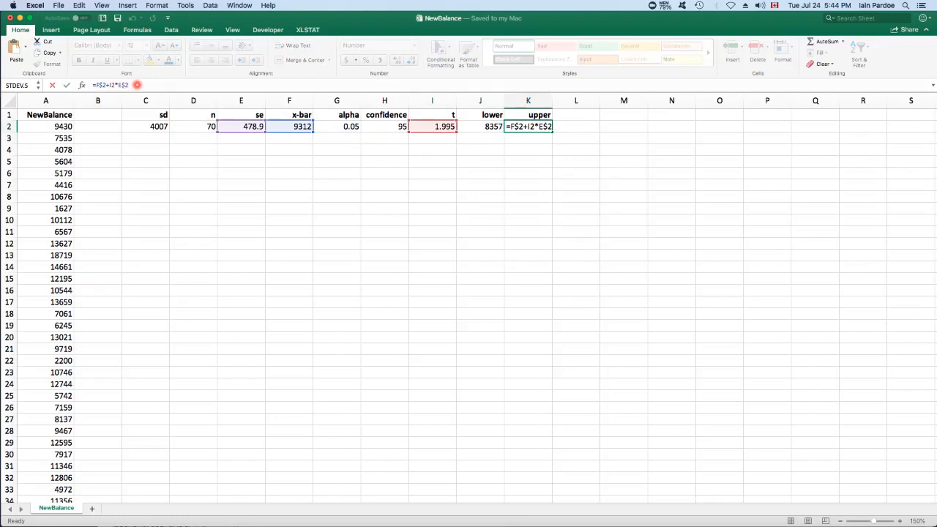
key("ctrl+Return")
key("Left")
key("shift+Right")
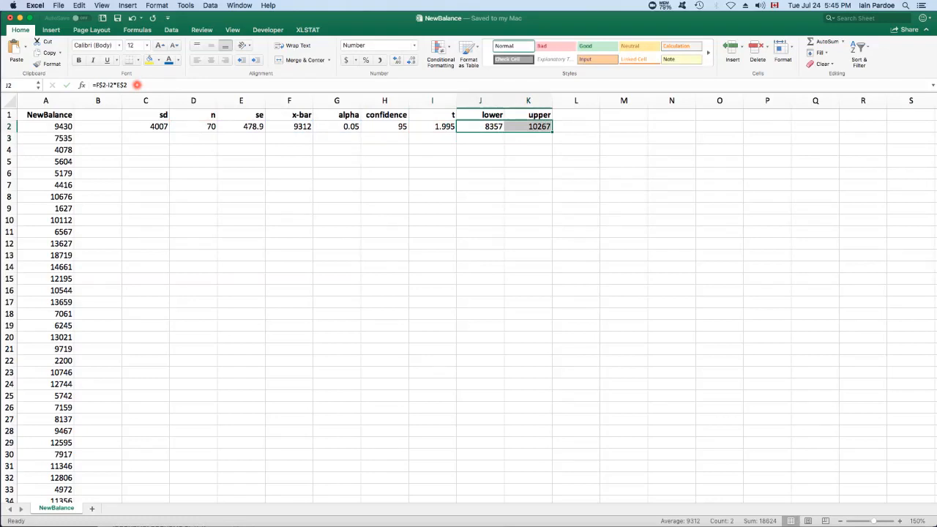
- Move away from the interval limits and select J2:K2 again to review them
key("Down")
key("Down")
key("Left")
key("Left")
key("Left")
key("Left")
key("Left")
key("Left")
key("Left")
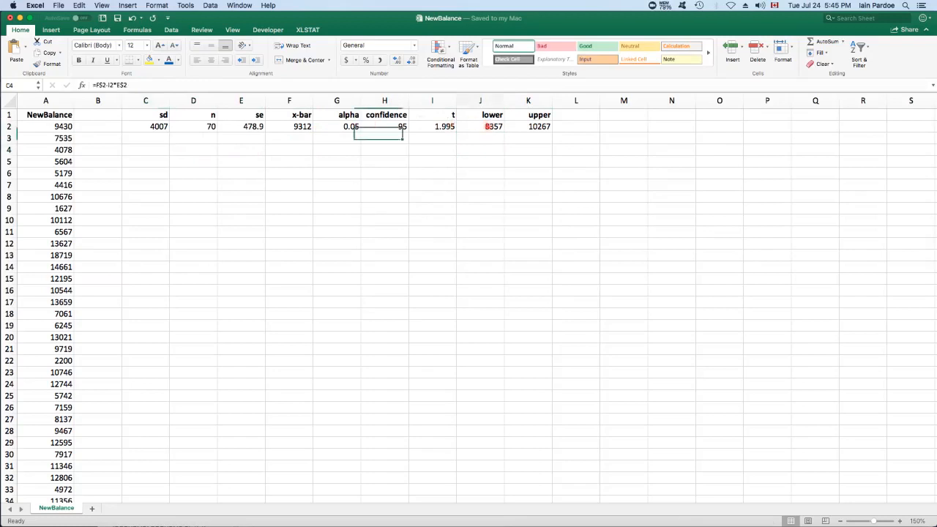
left_click_drag(486, 127, 513, 126)
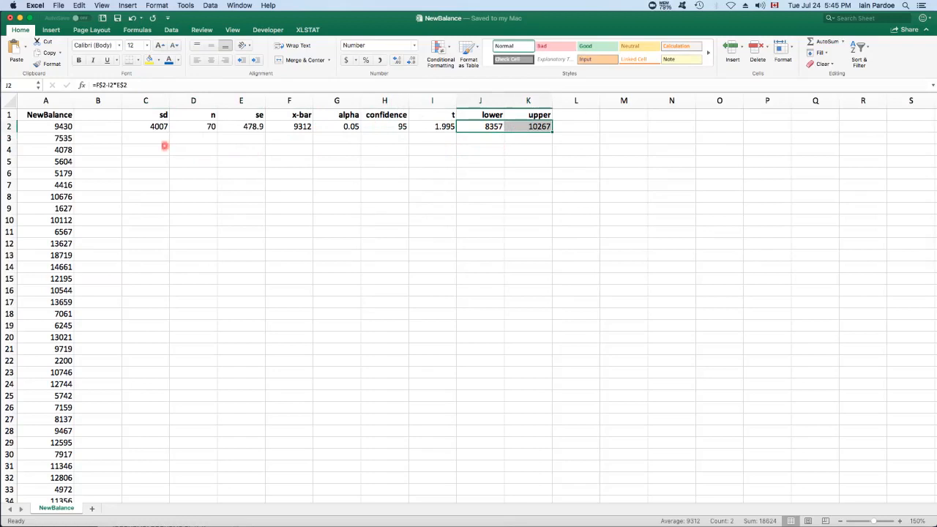
- From C4, open XLSTAT's one-sample t-test and z-test and check its data range NewBalance!$A$1:$A$71
left_click(145, 149)
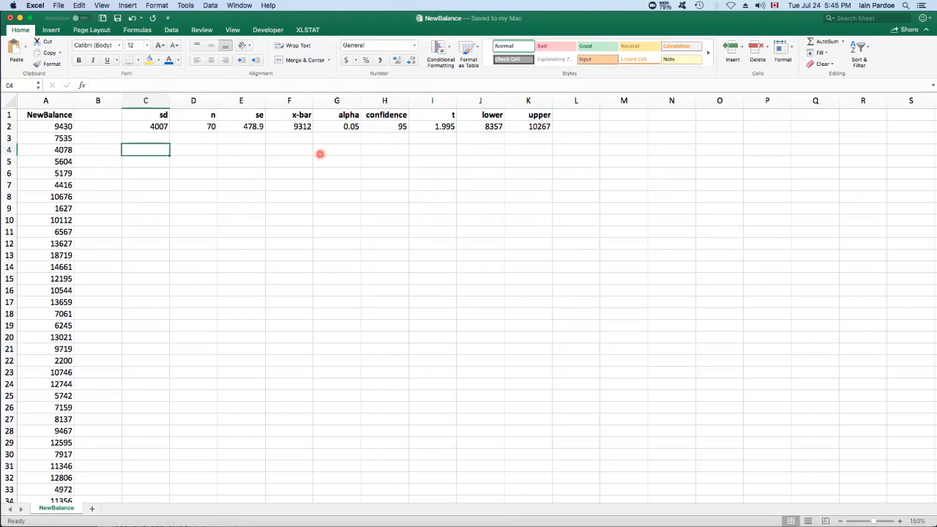
left_click(308, 29)
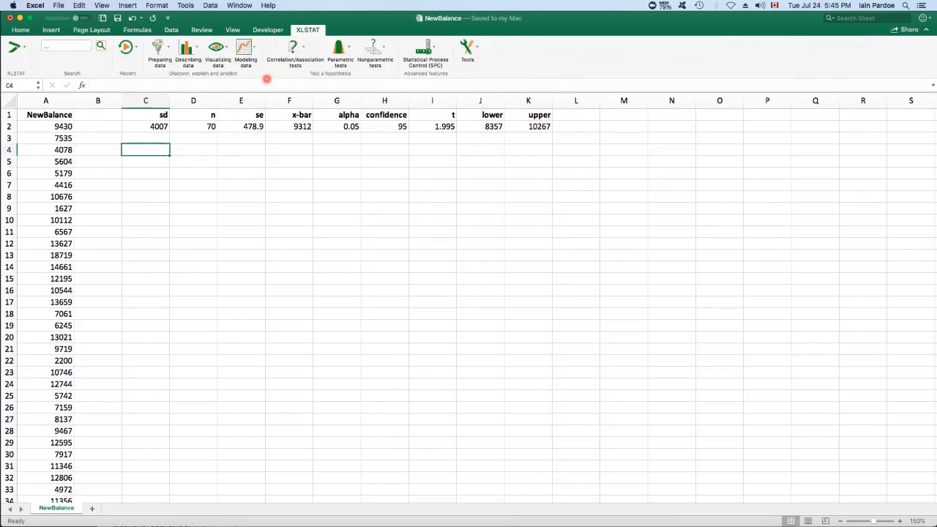
left_click(346, 48)
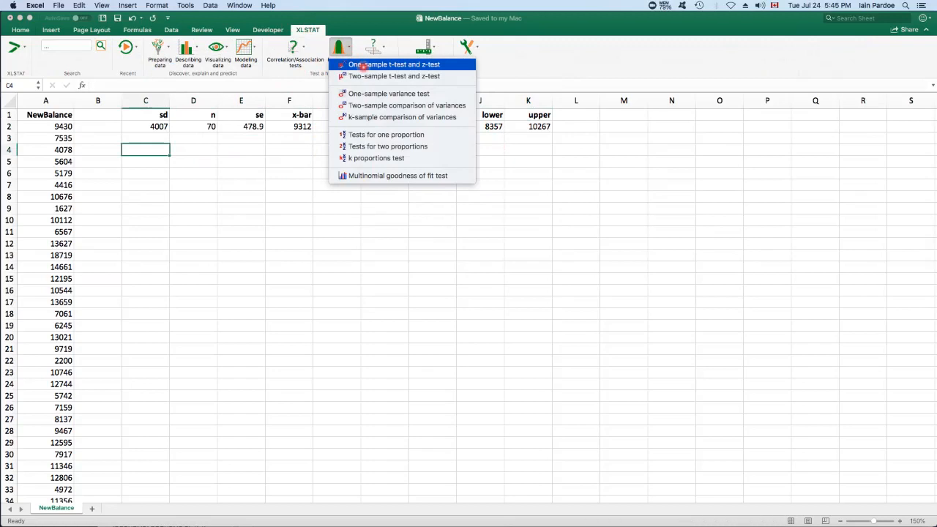
left_click(364, 66)
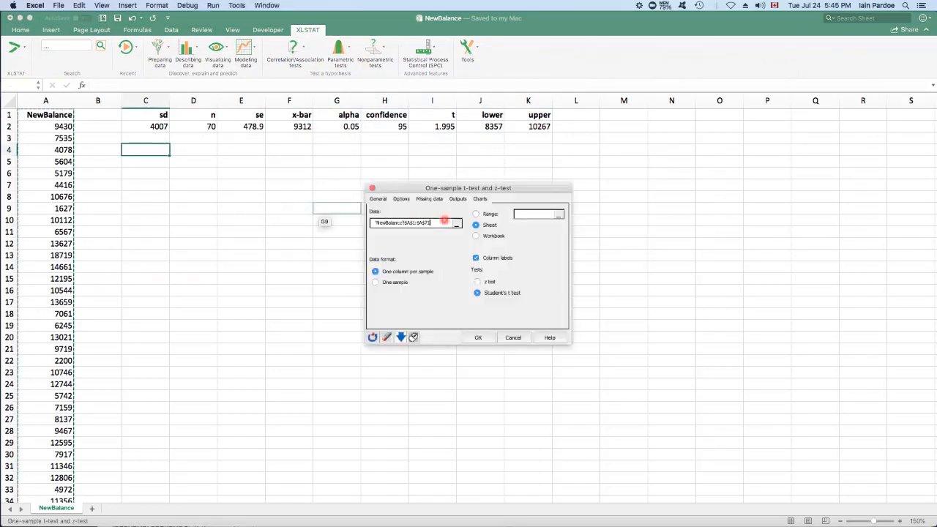
left_click(458, 223)
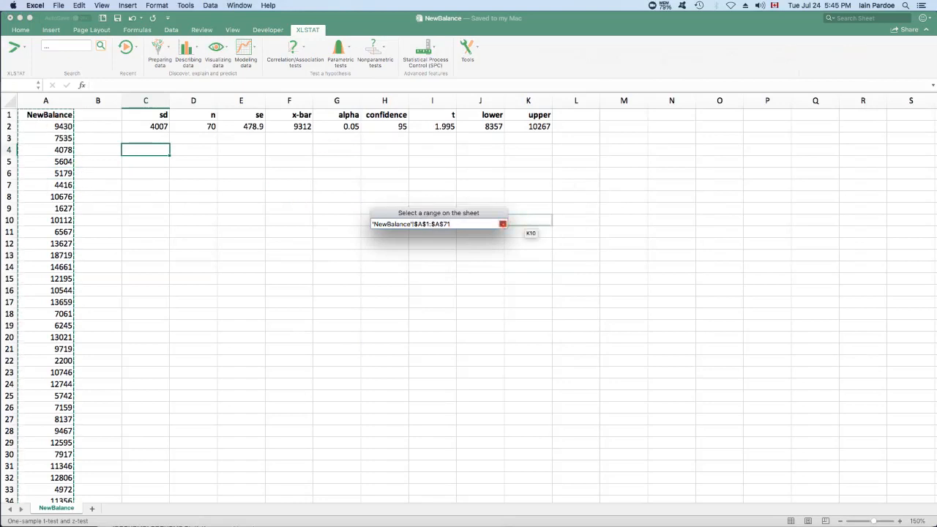
left_click(503, 224)
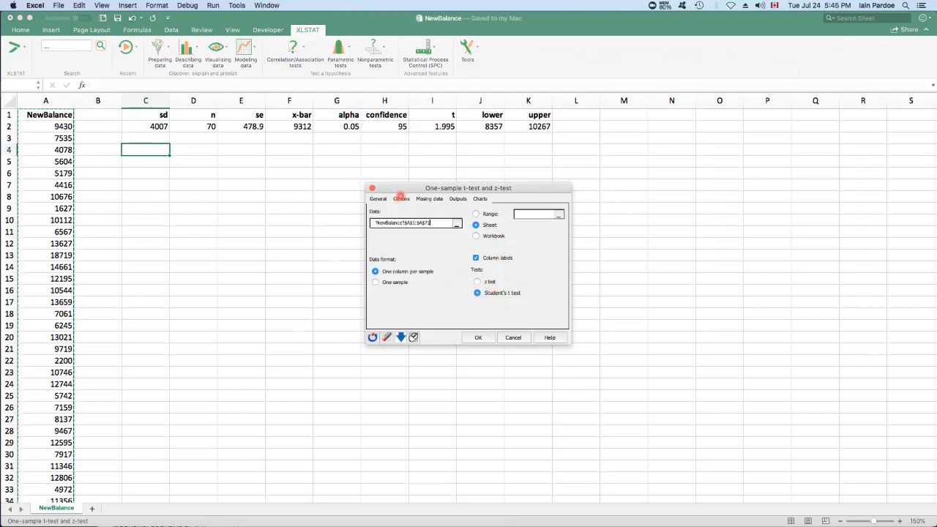
- Review the test's hypothesis options and output settings, and run the one-sample Student's t test
left_click(401, 199)
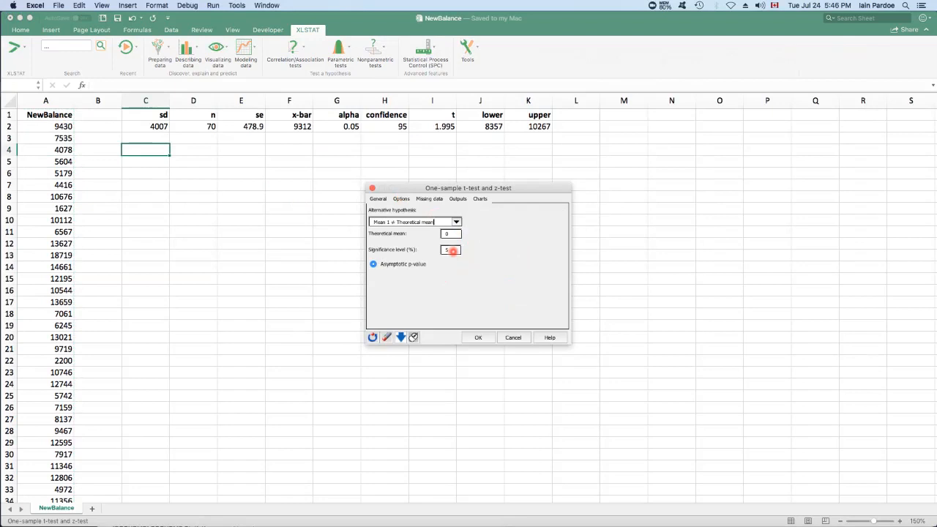
left_click(458, 199)
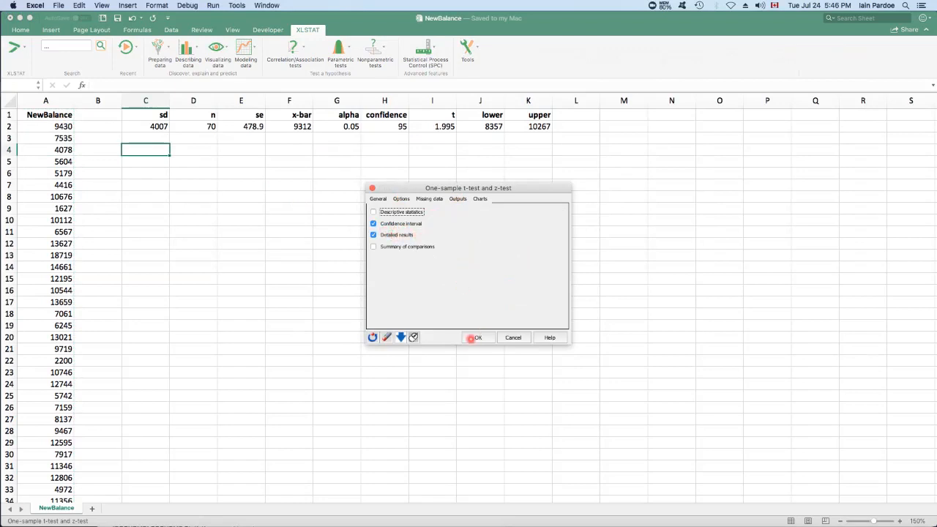
left_click(476, 338)
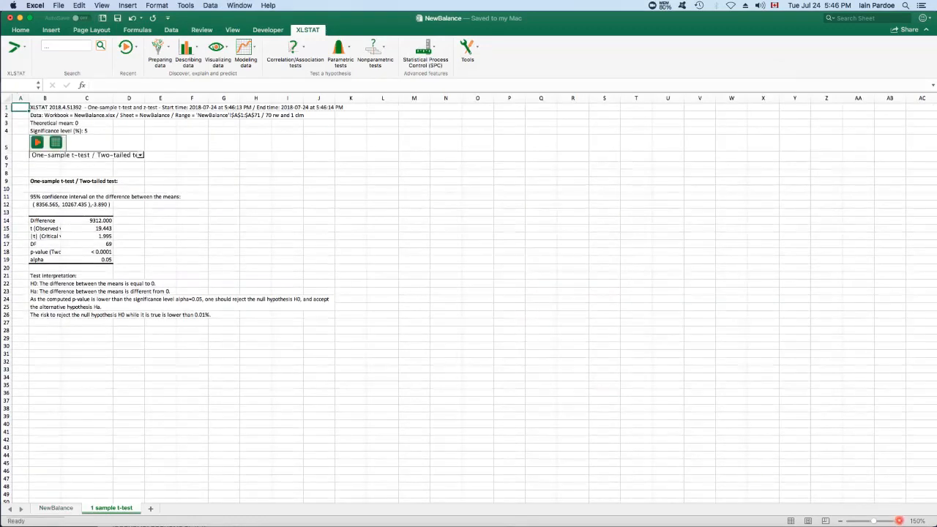
- Enlarge the t-test results to 150% and compare their confidence interval with the limits in J2:K2 of the NewBalance sheet
left_click(900, 521)
left_click(900, 521)
left_click(900, 520)
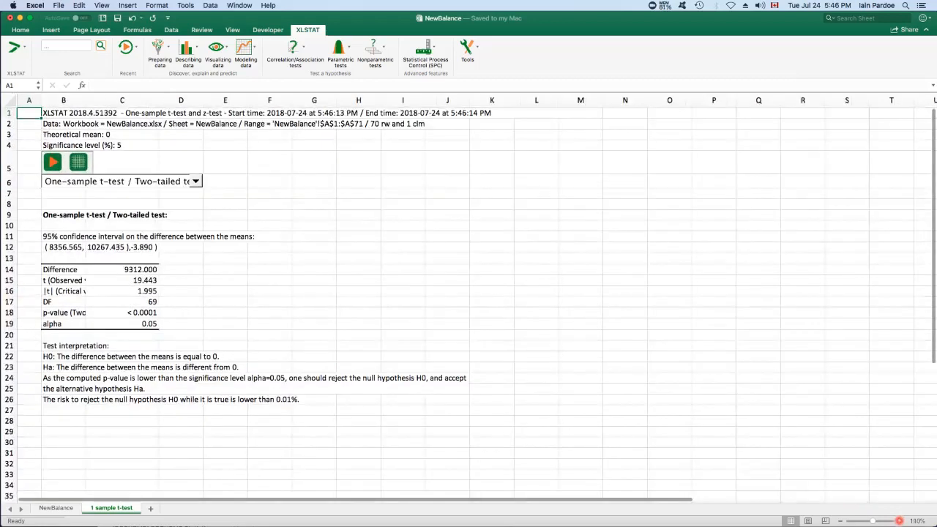
left_click(900, 520)
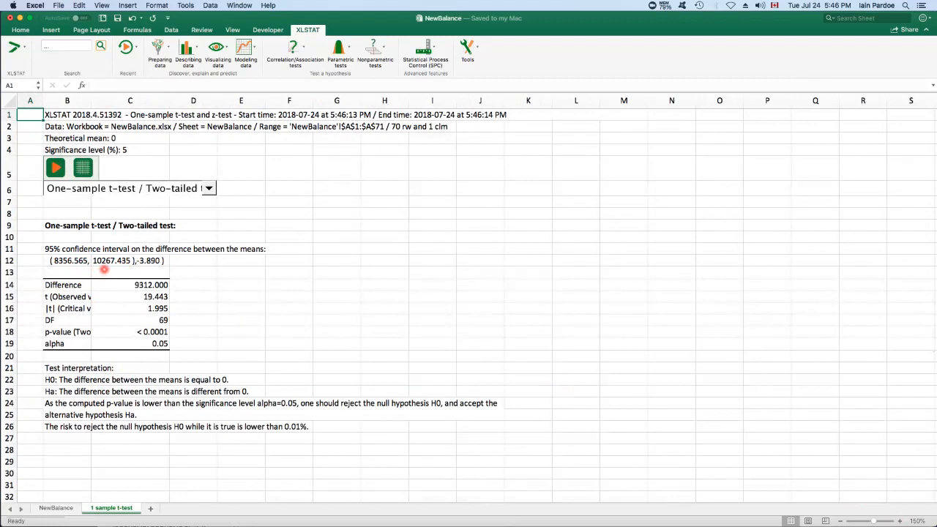
left_click(54, 508)
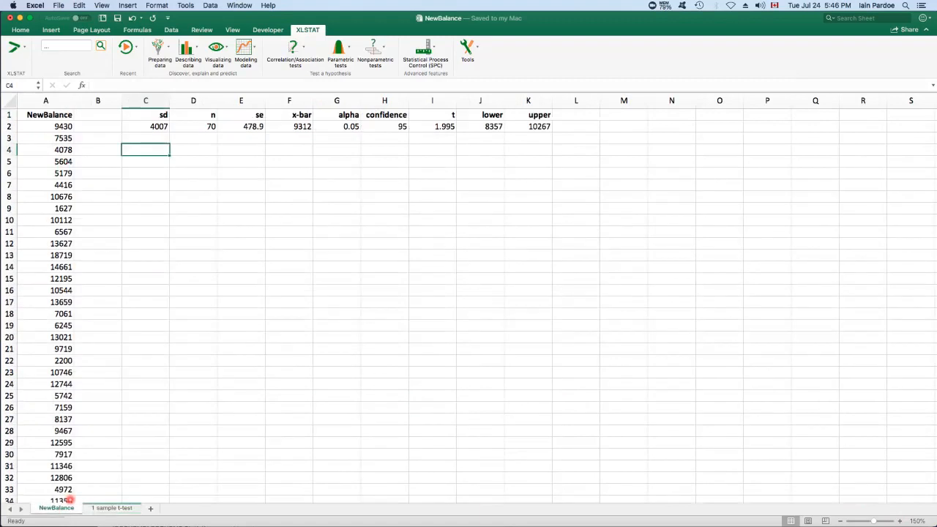
left_click_drag(484, 126, 519, 127)
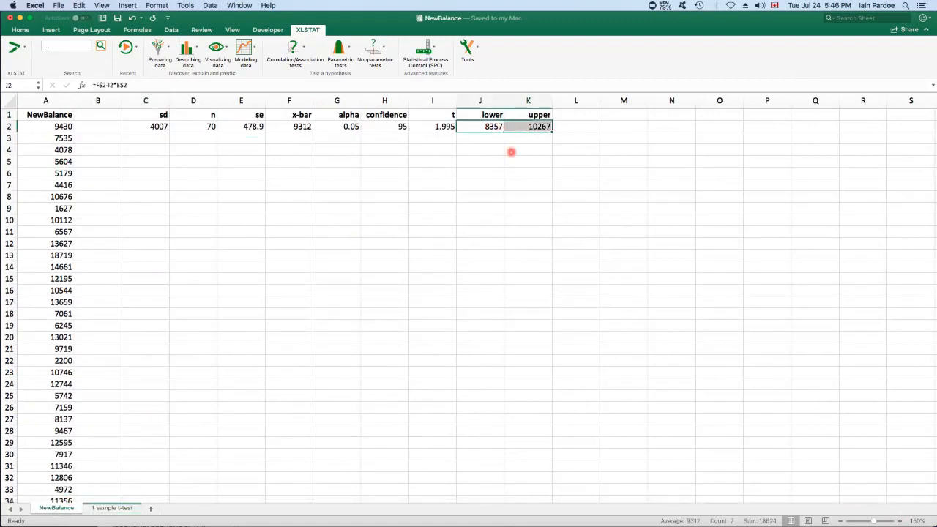